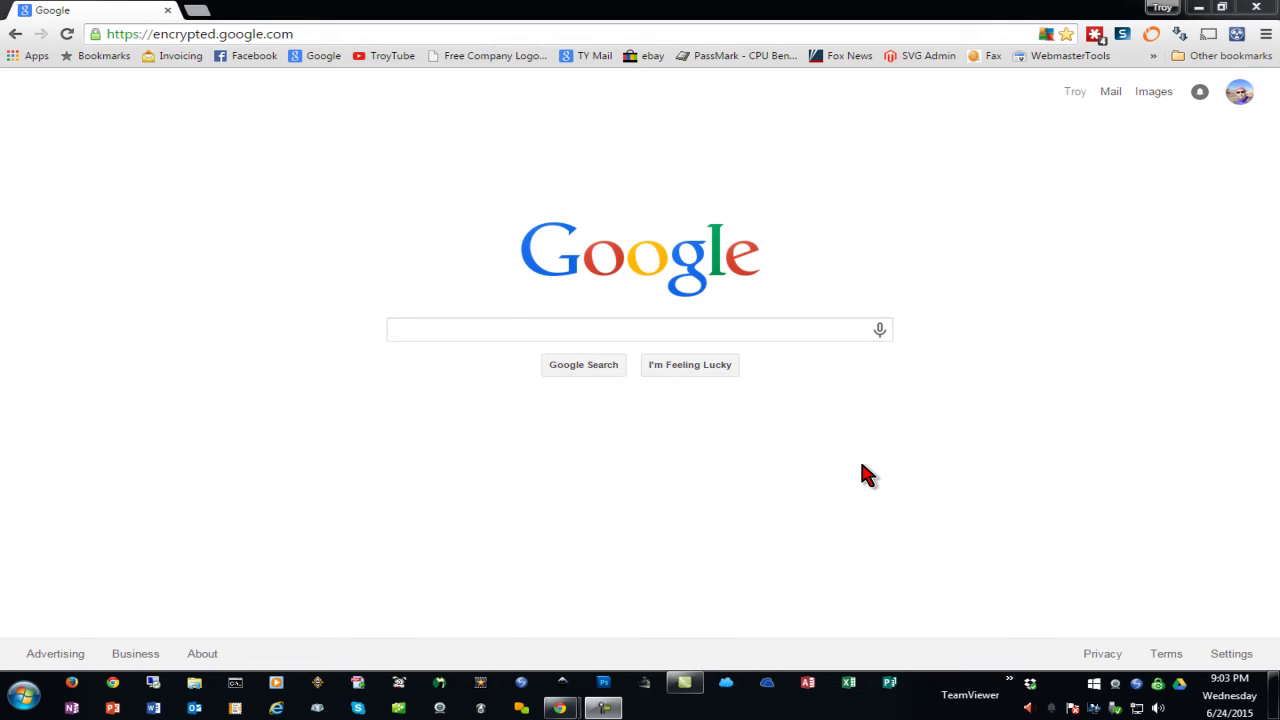
Load the free.avg.com website in Chrome.
click(298, 39)
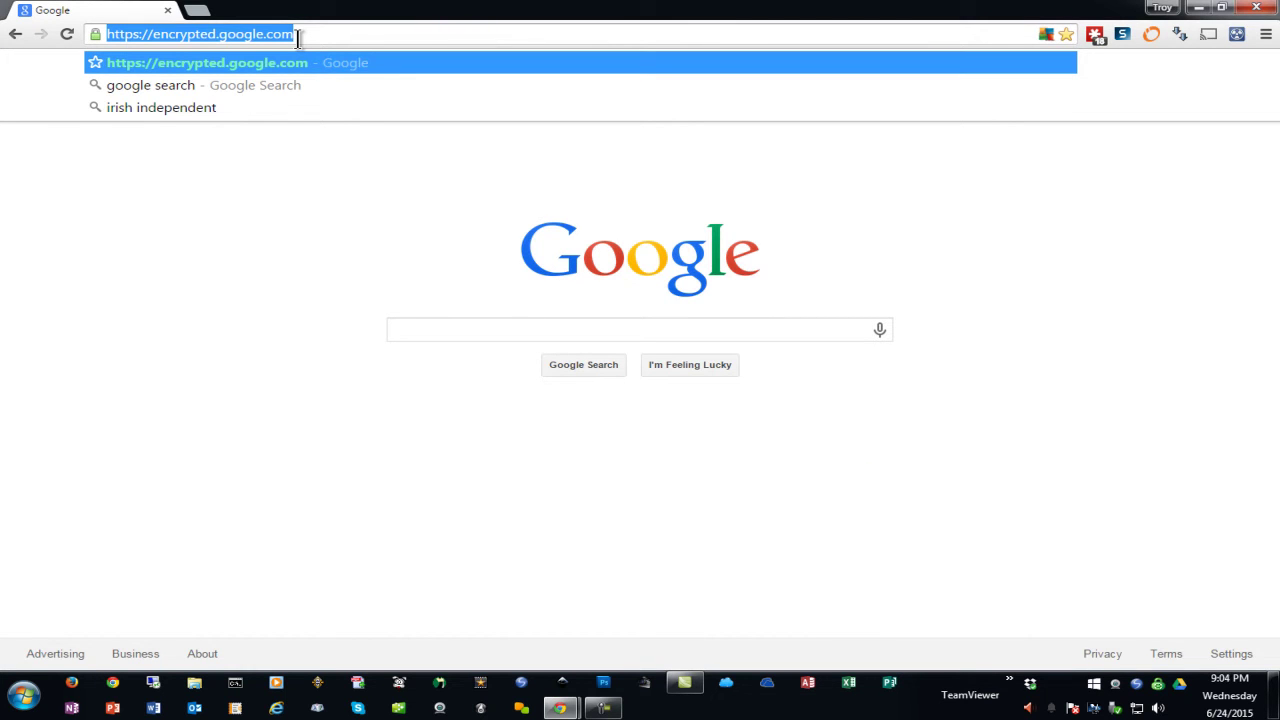
text(free.avg.com)
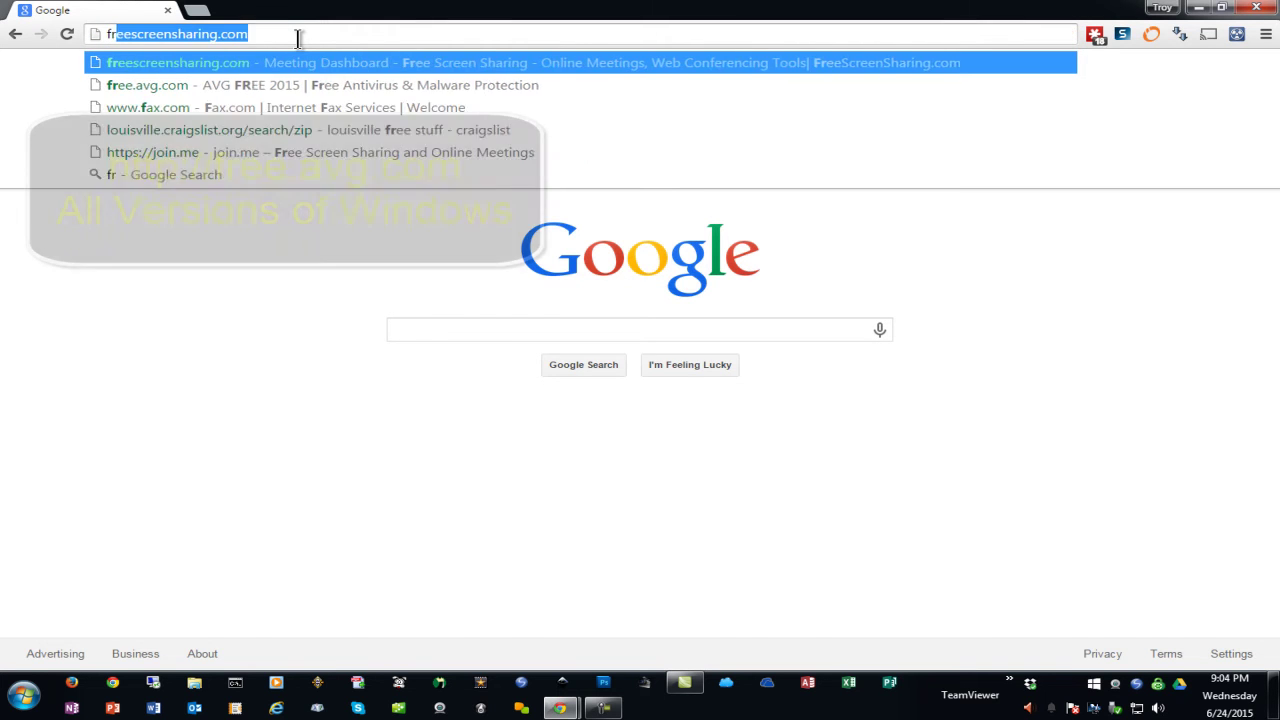
key(Return)
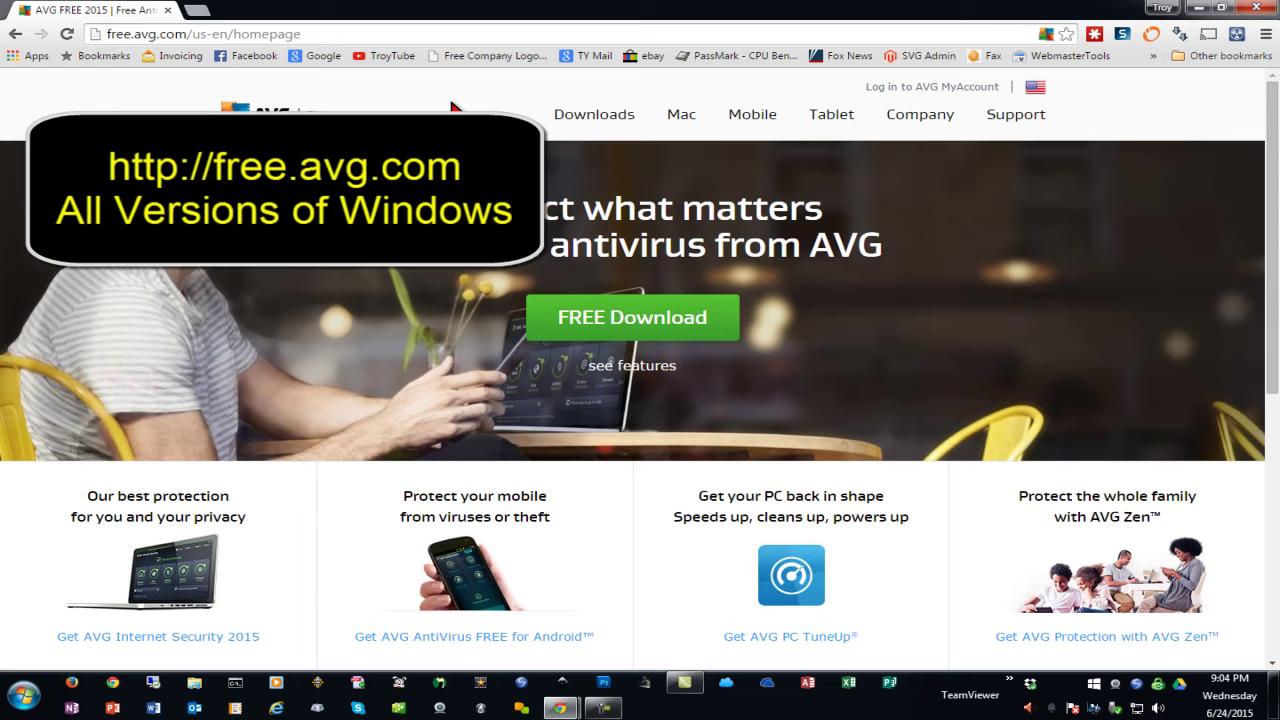
Go to the free antivirus download page and view the FREE 2015 versus paid editions comparison table.
click(622, 316)
scroll(1205, 345, down, 6)
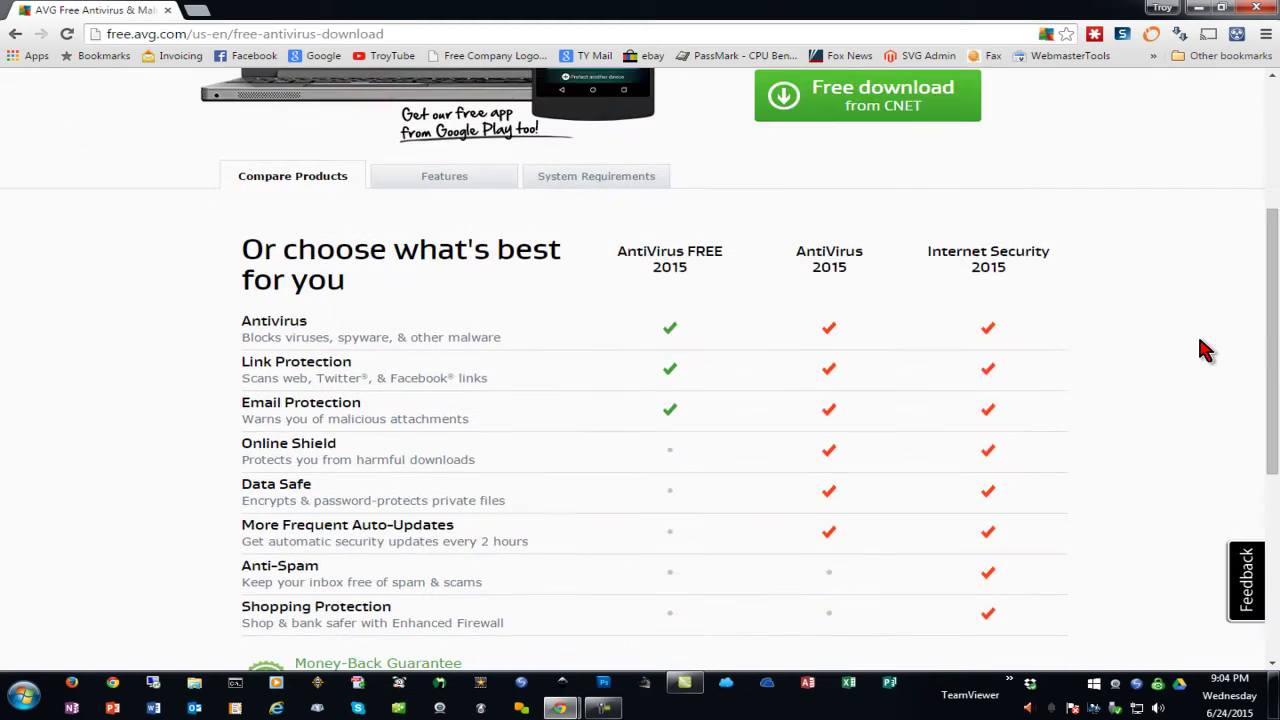
scroll(1205, 348, up, 1)
scroll(1205, 350, up, 1)
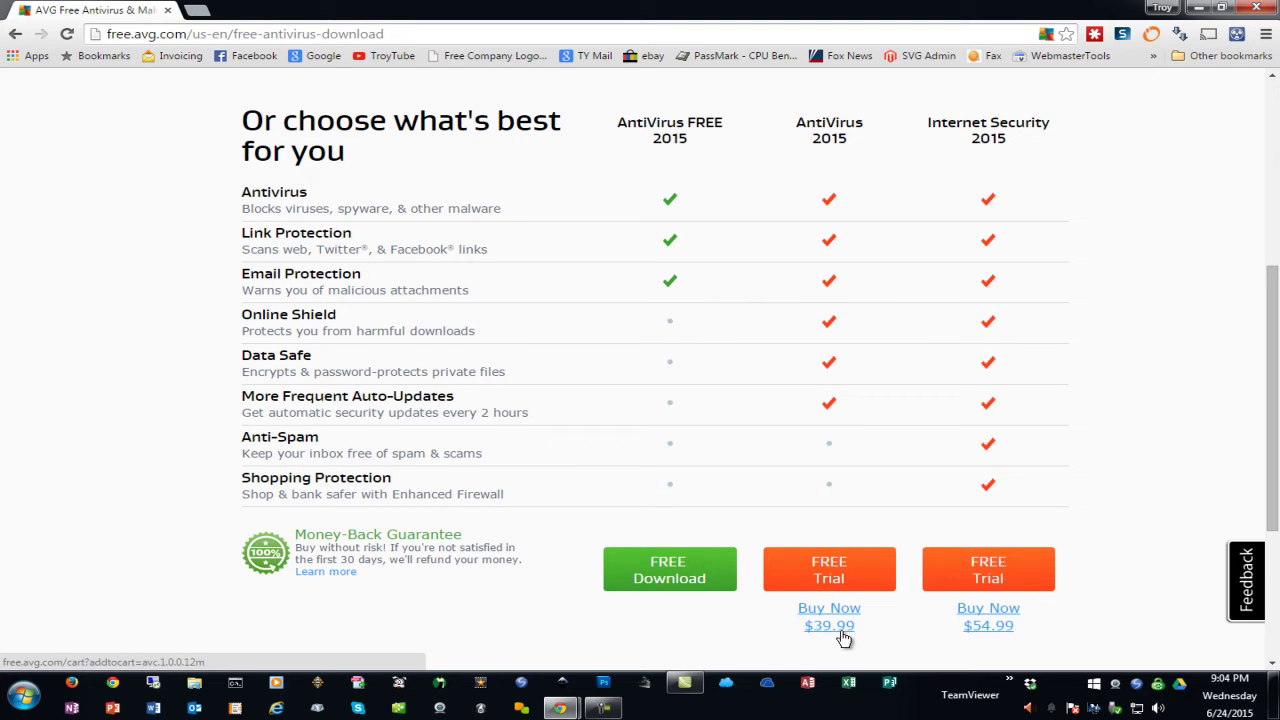
Download the AntiVirus FREE 2015 installer avg_free_stb_all_5961p1_177.exe via Download.com.
click(676, 580)
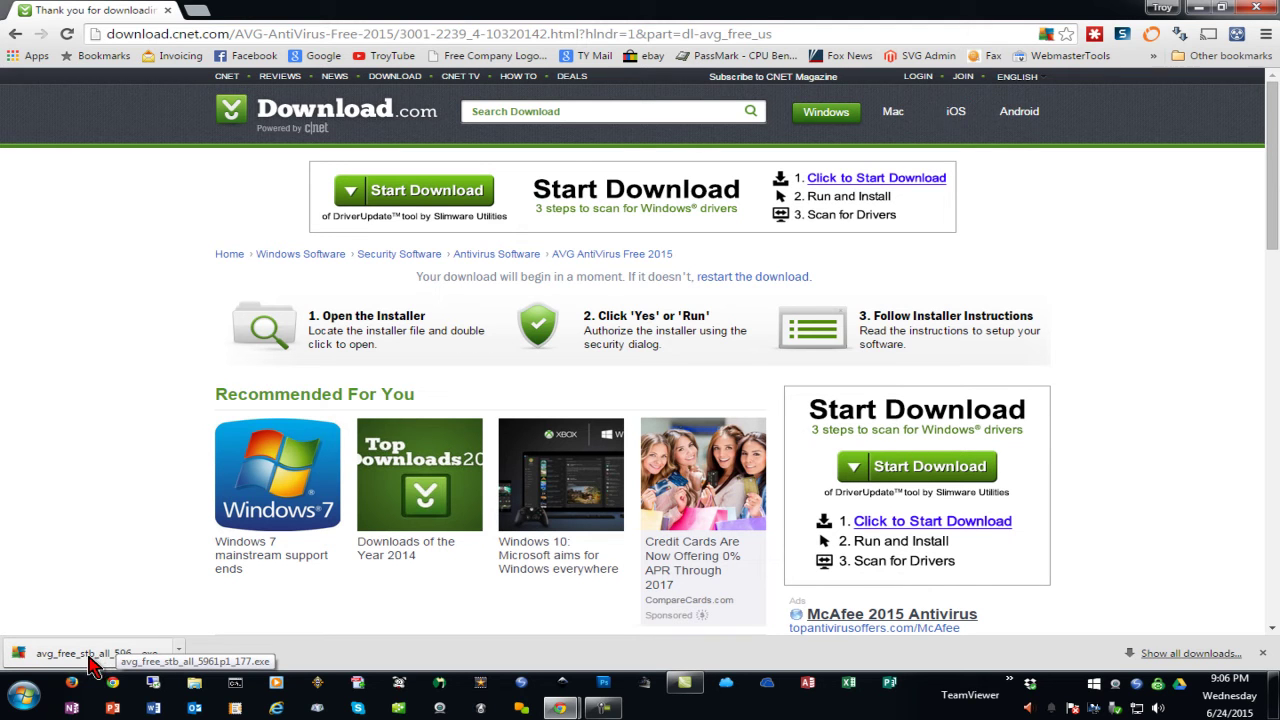
Run the downloaded AVG installer and minimize Chrome.
click(105, 662)
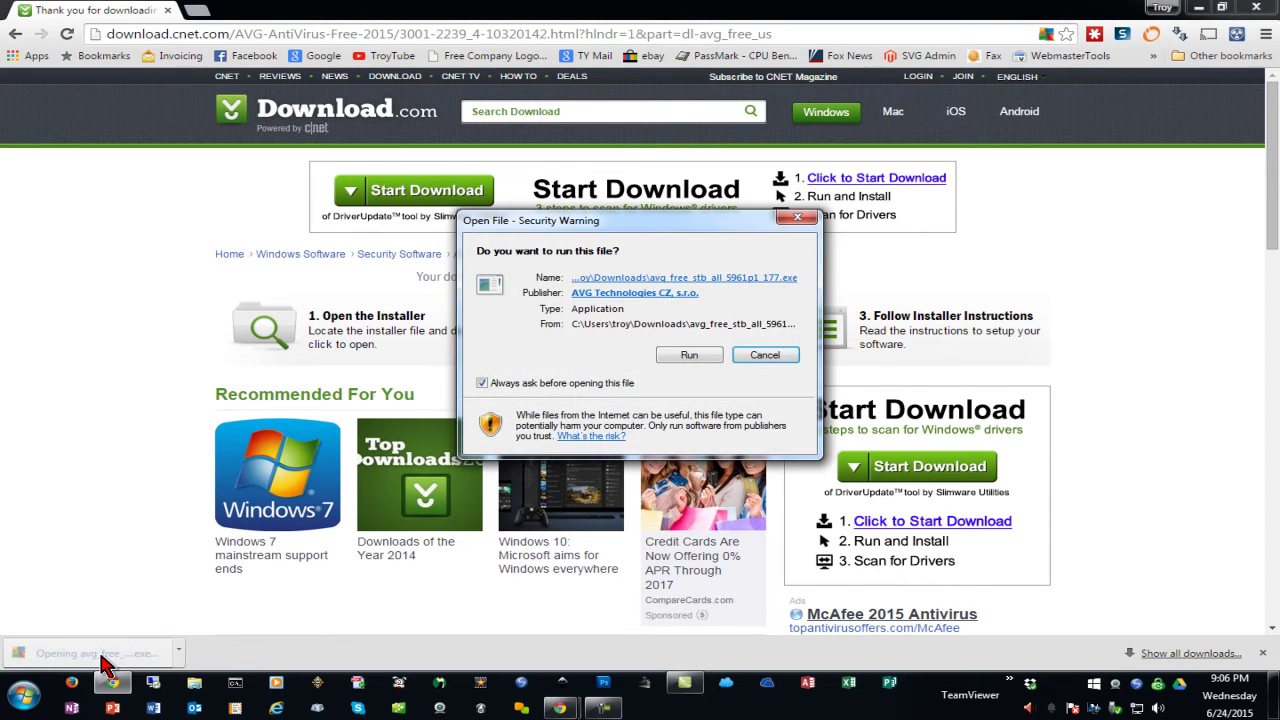
click(689, 356)
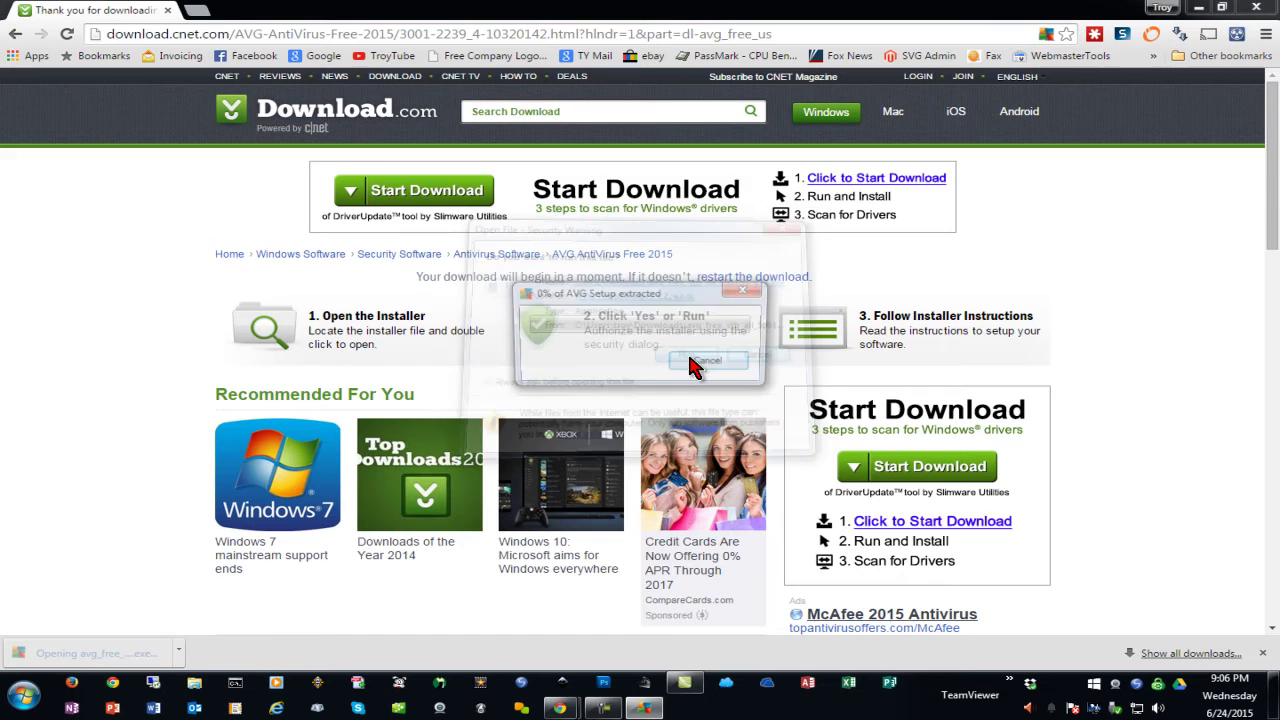
click(1214, 7)
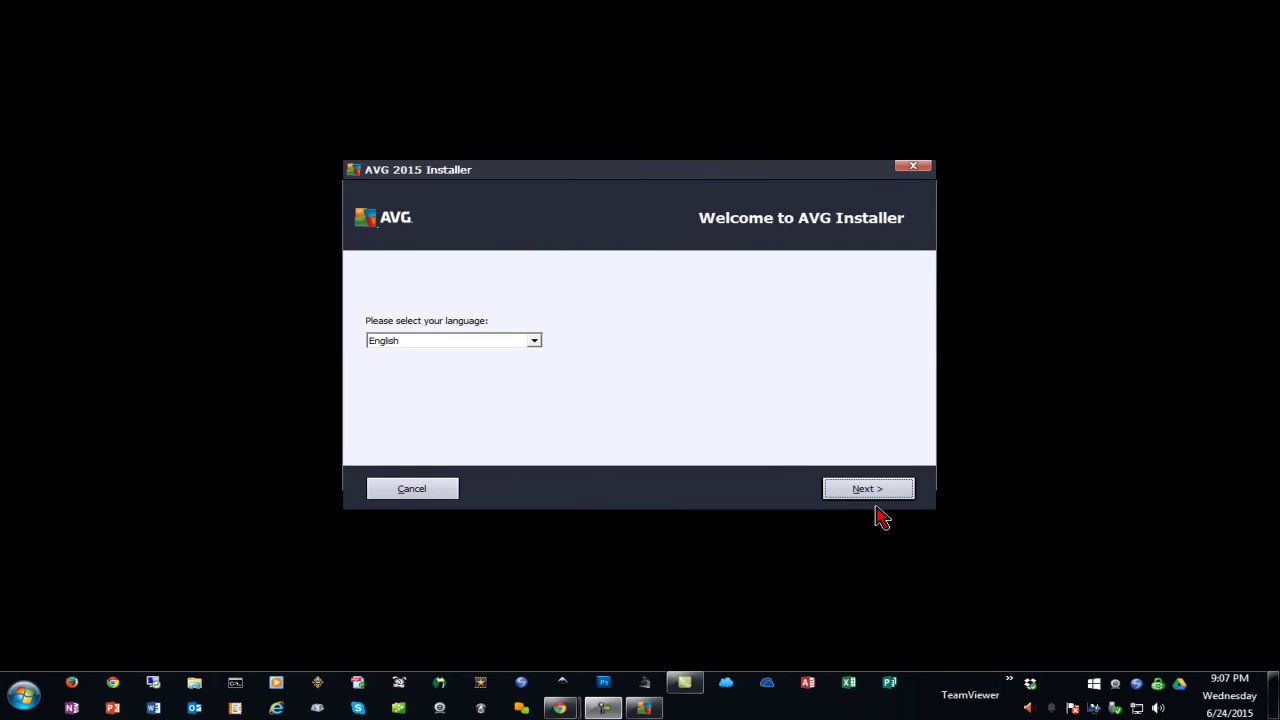
Keep English, accept the licence, choose Basic protection and accept the pre-filled licence number.
click(870, 490)
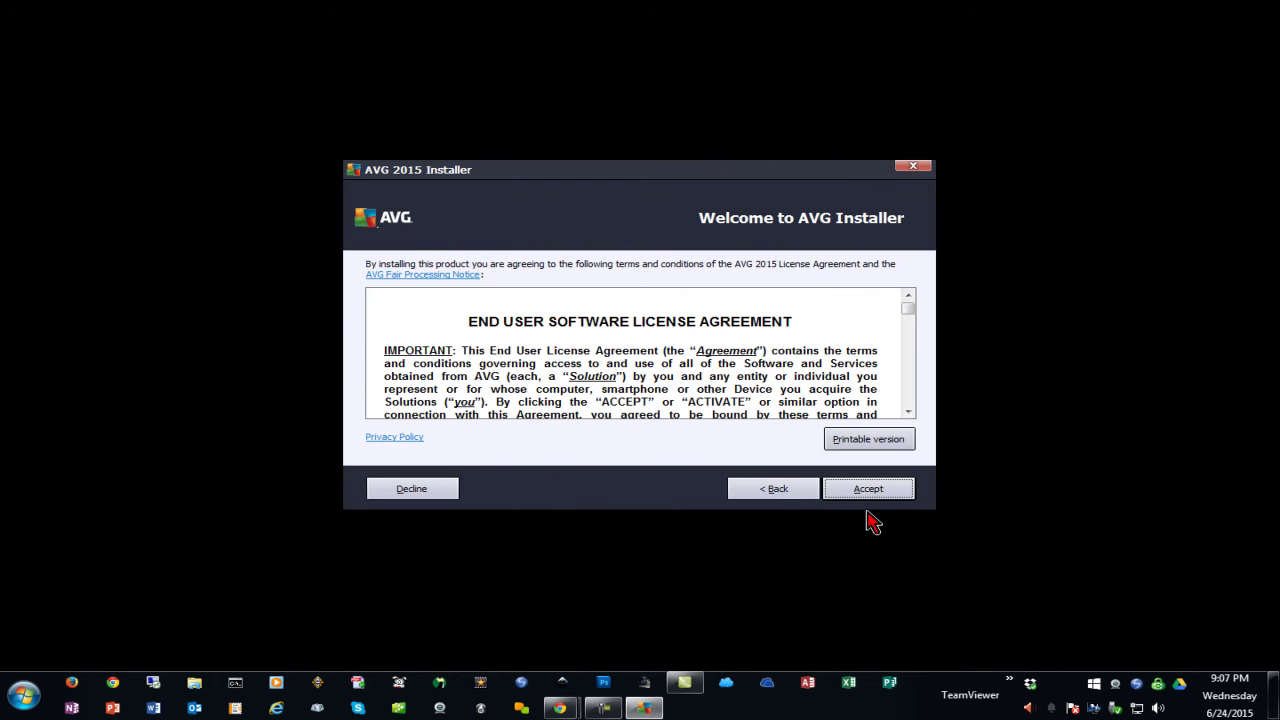
click(869, 490)
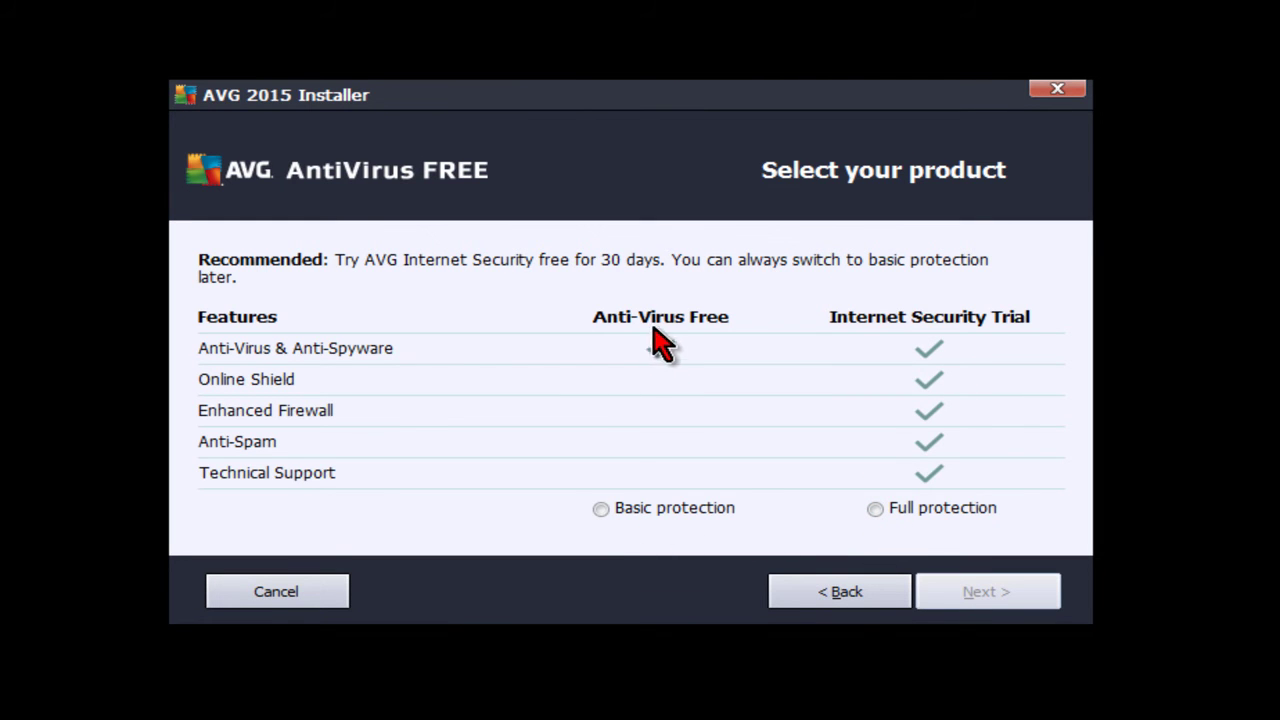
click(601, 509)
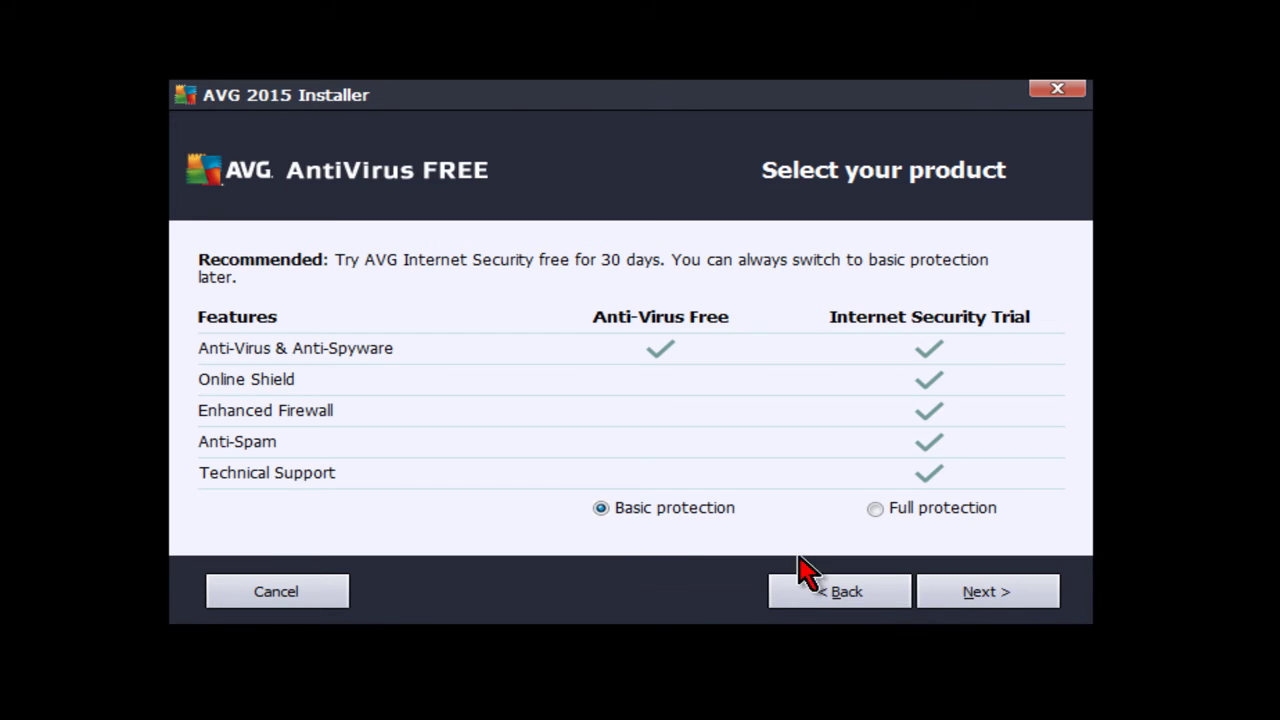
click(991, 606)
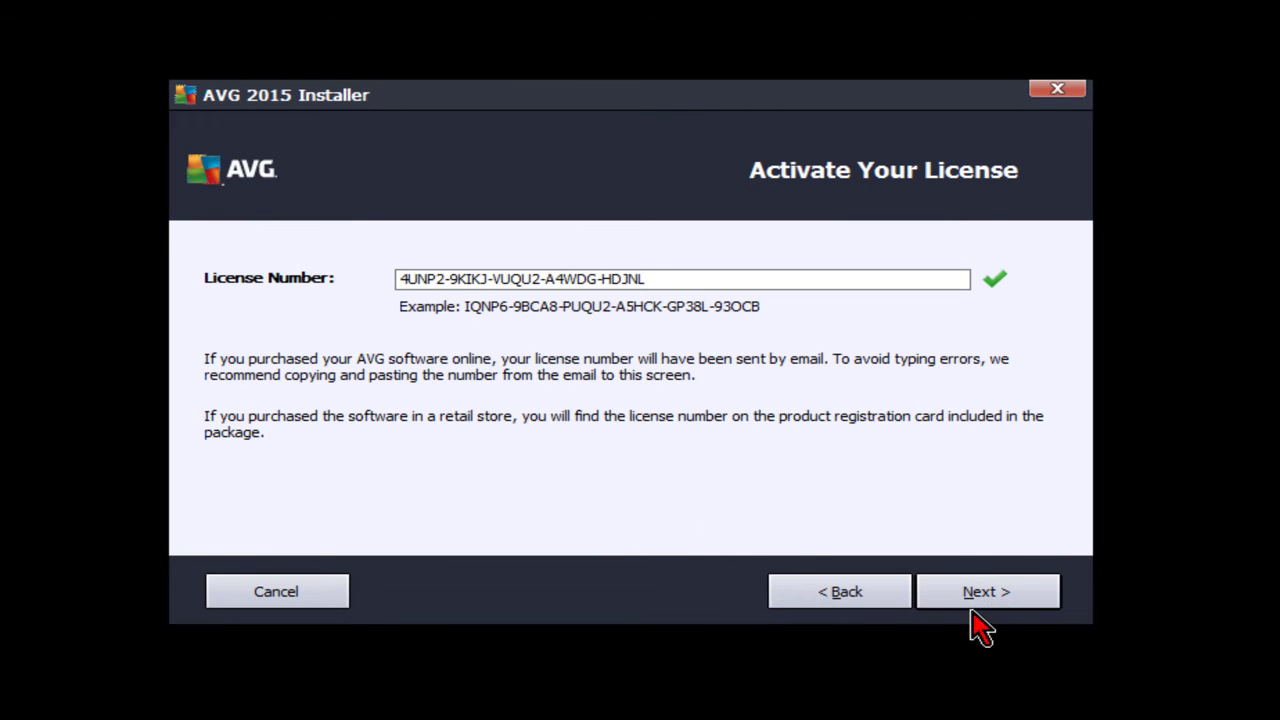
click(980, 598)
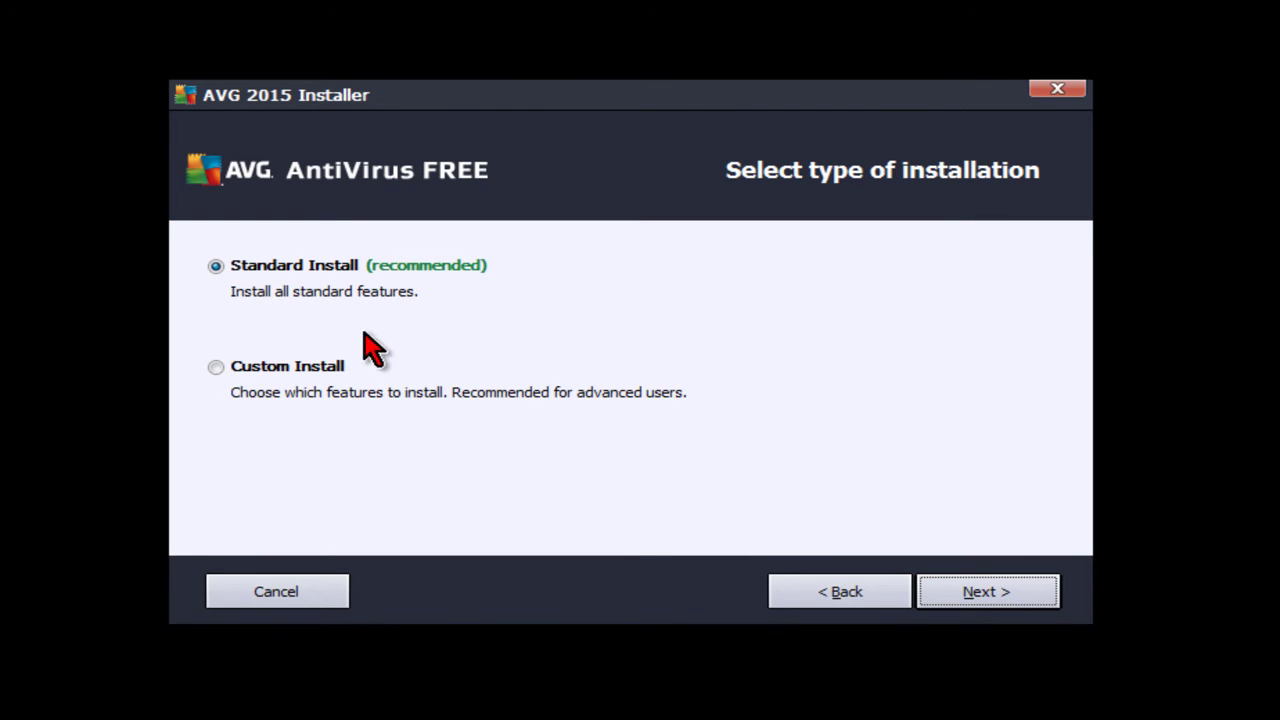
Run a custom install into C:\Program Files (x86)\AVG\AVG2015\ with Email Protection excluded.
click(219, 367)
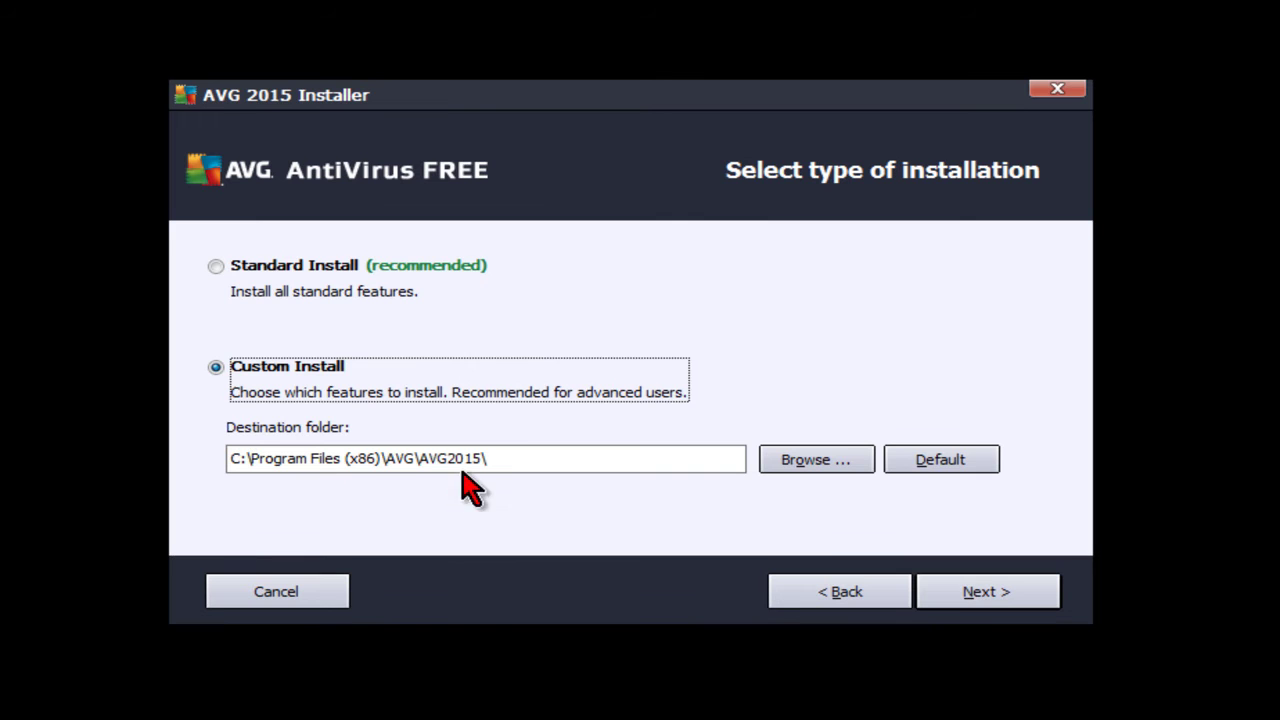
click(509, 460)
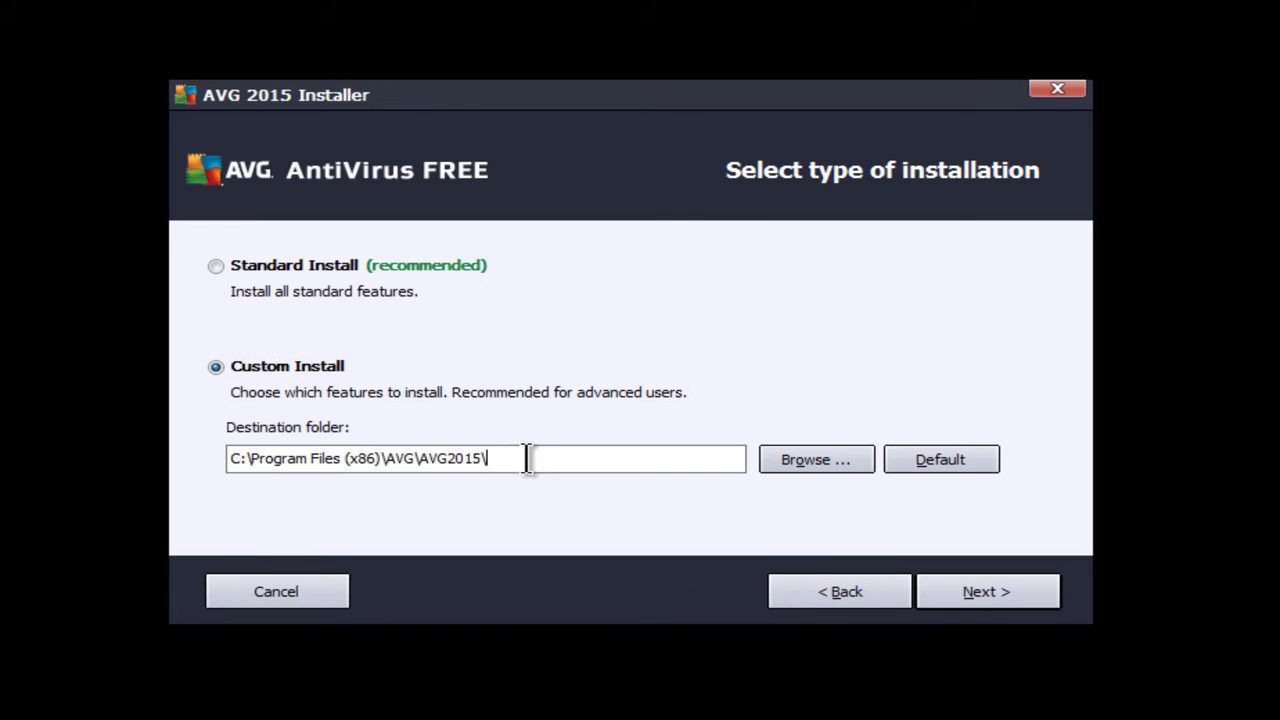
click(987, 596)
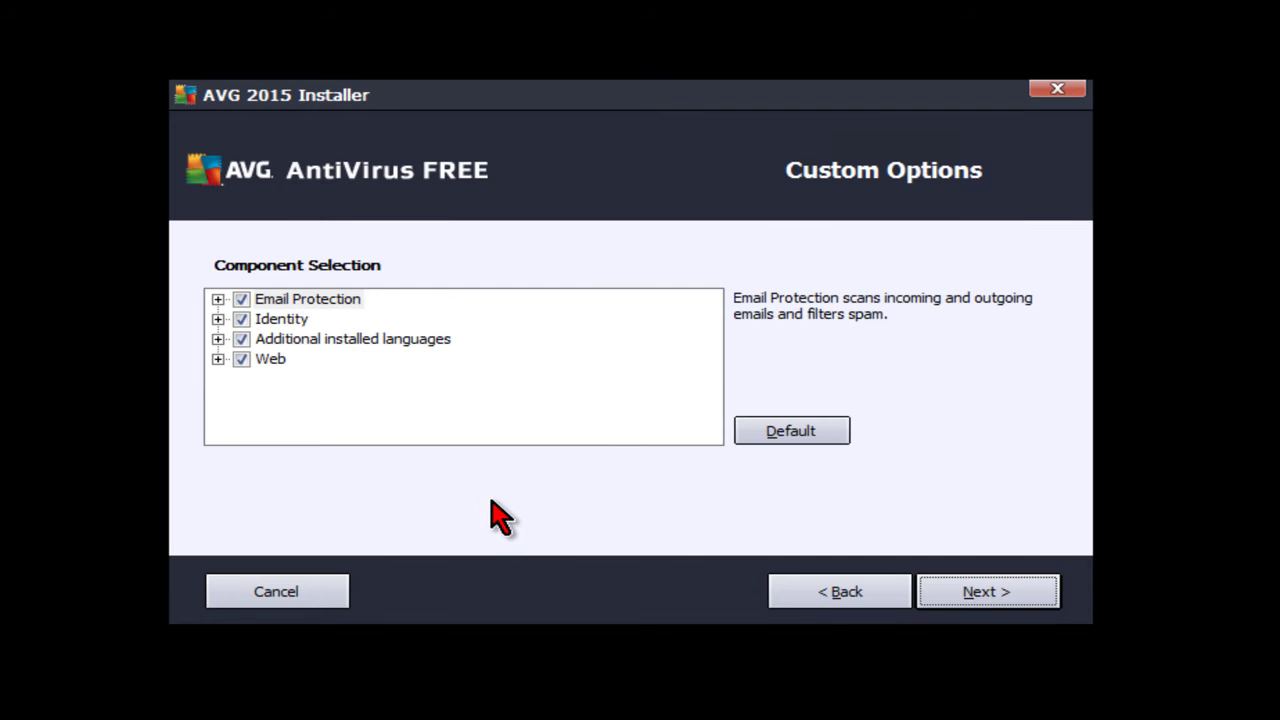
click(241, 300)
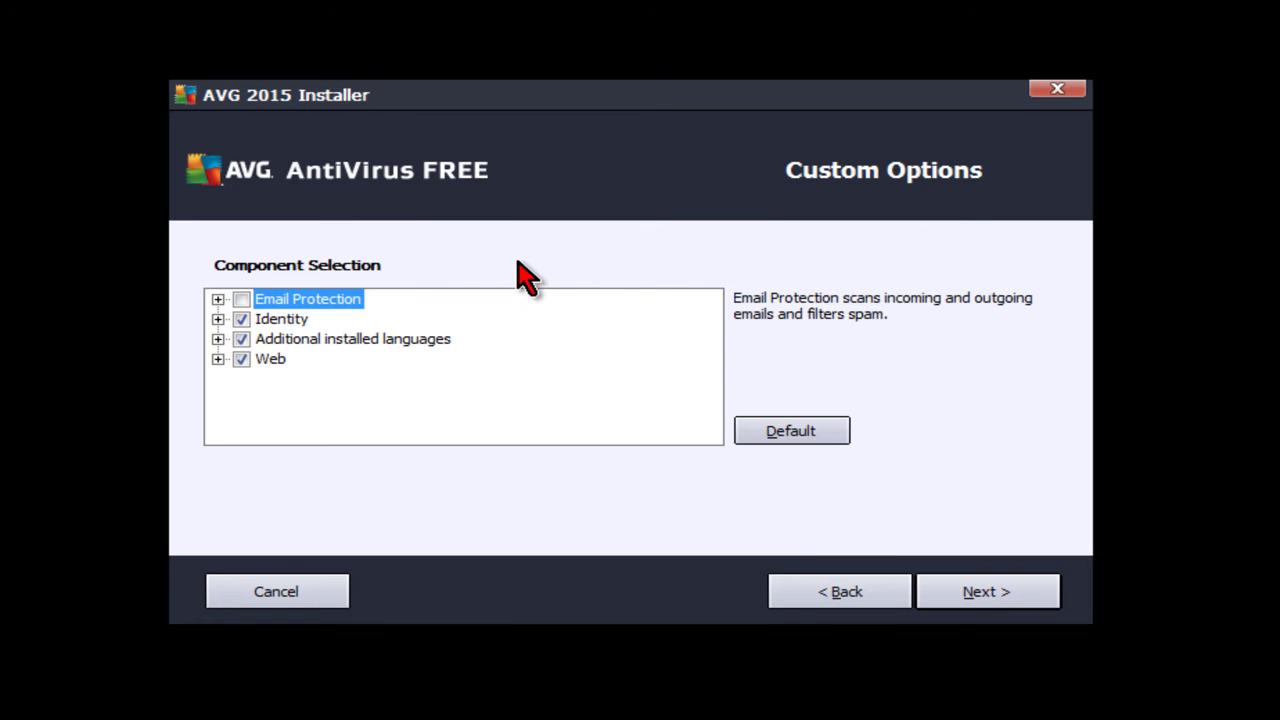
click(986, 591)
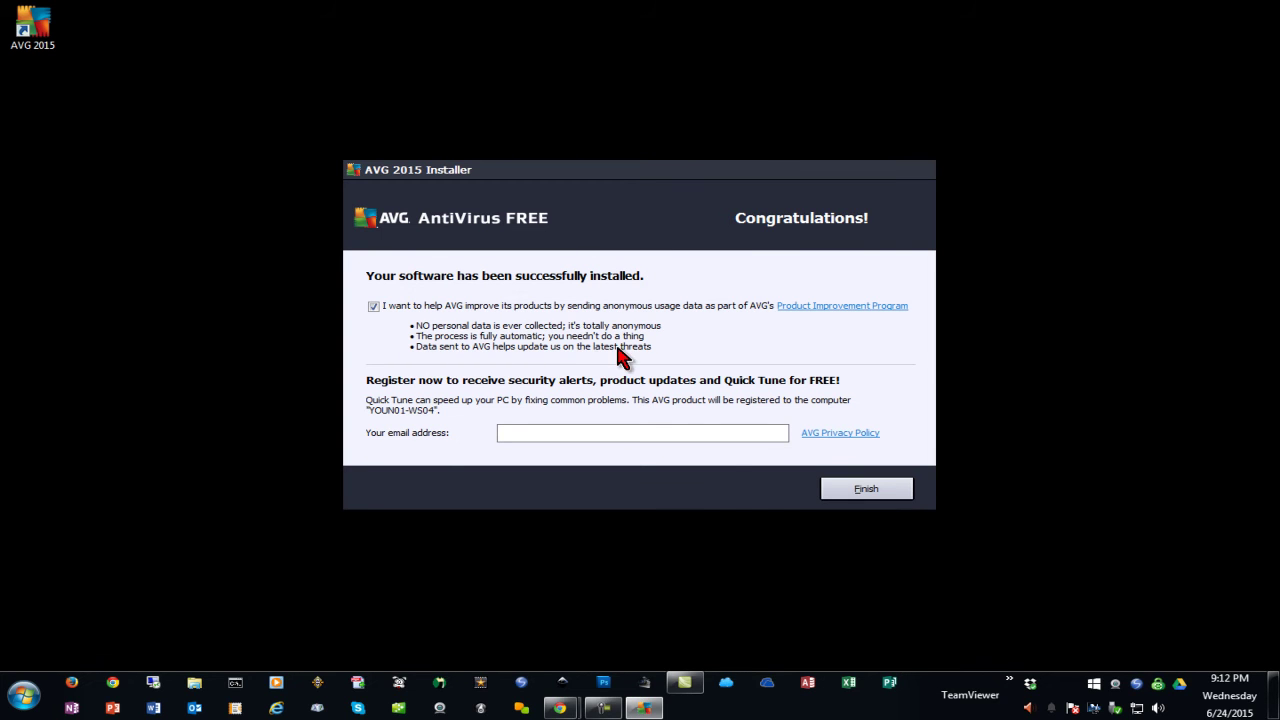
Opt out of the Product Improvement Program and finish the installer.
click(374, 307)
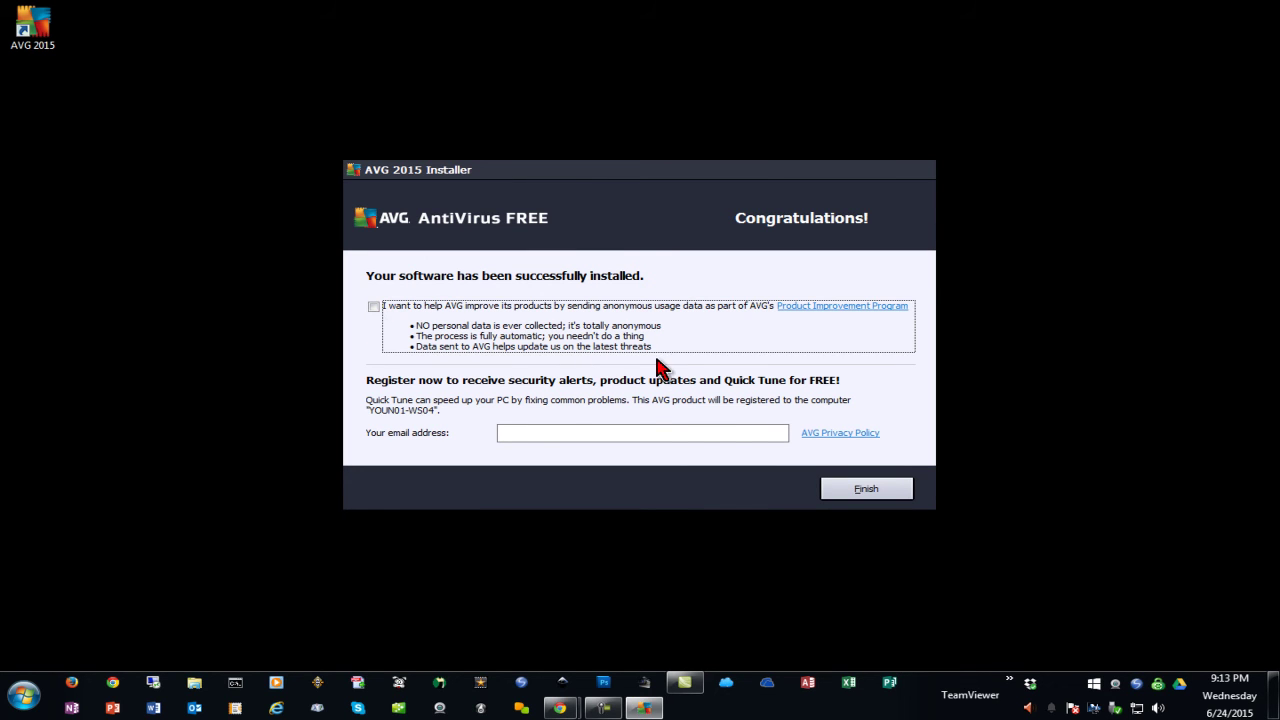
click(867, 492)
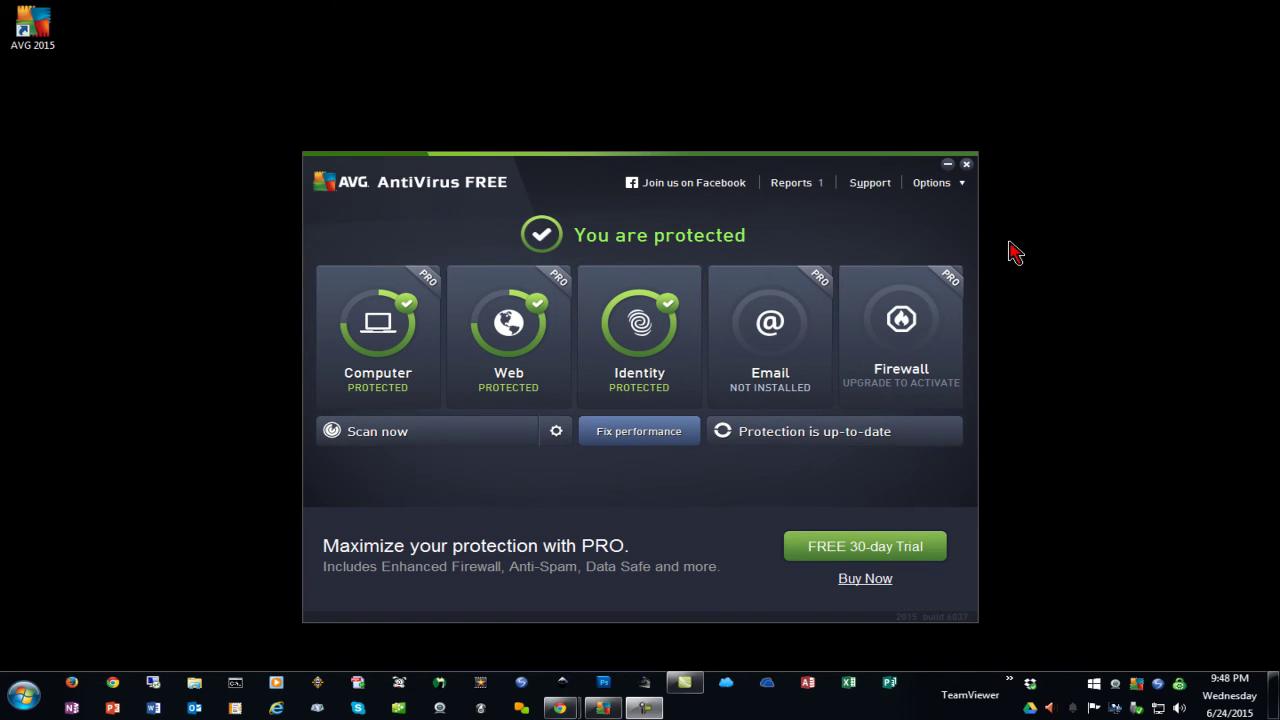
In Advanced settings, turn off AVG Advisor, Boot time improvement and Statistical notifications and apply.
click(960, 184)
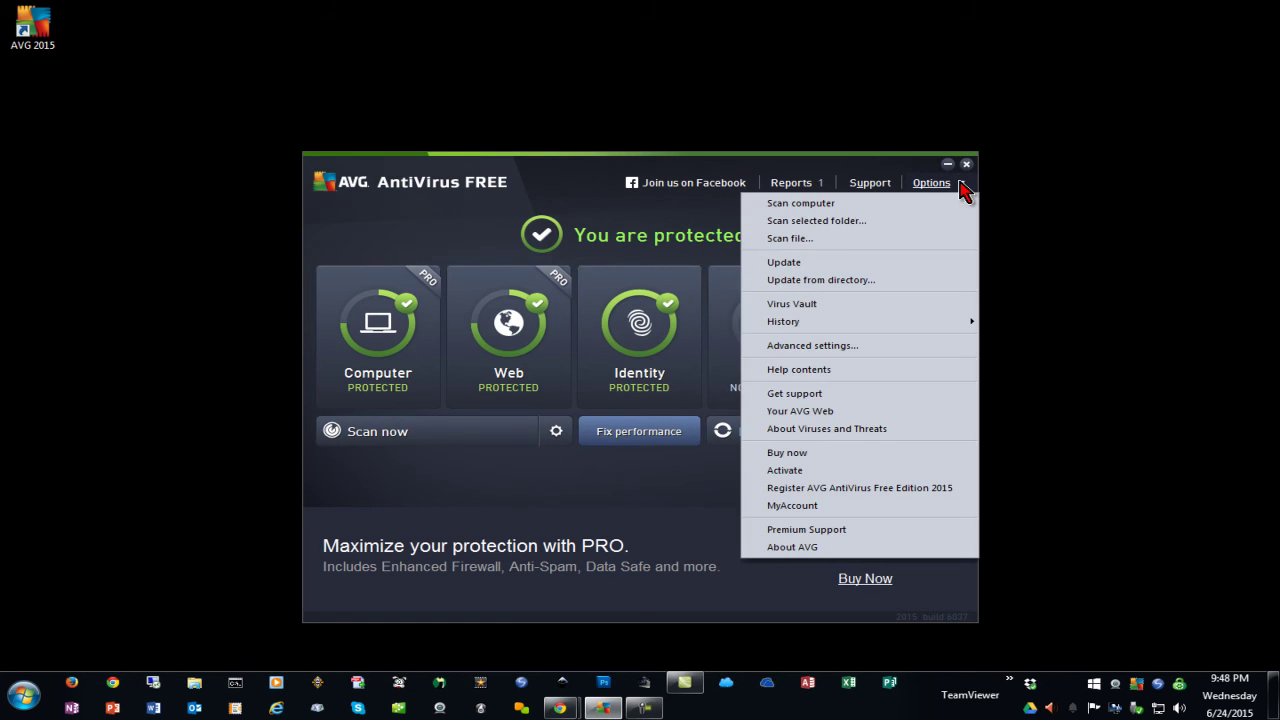
click(904, 344)
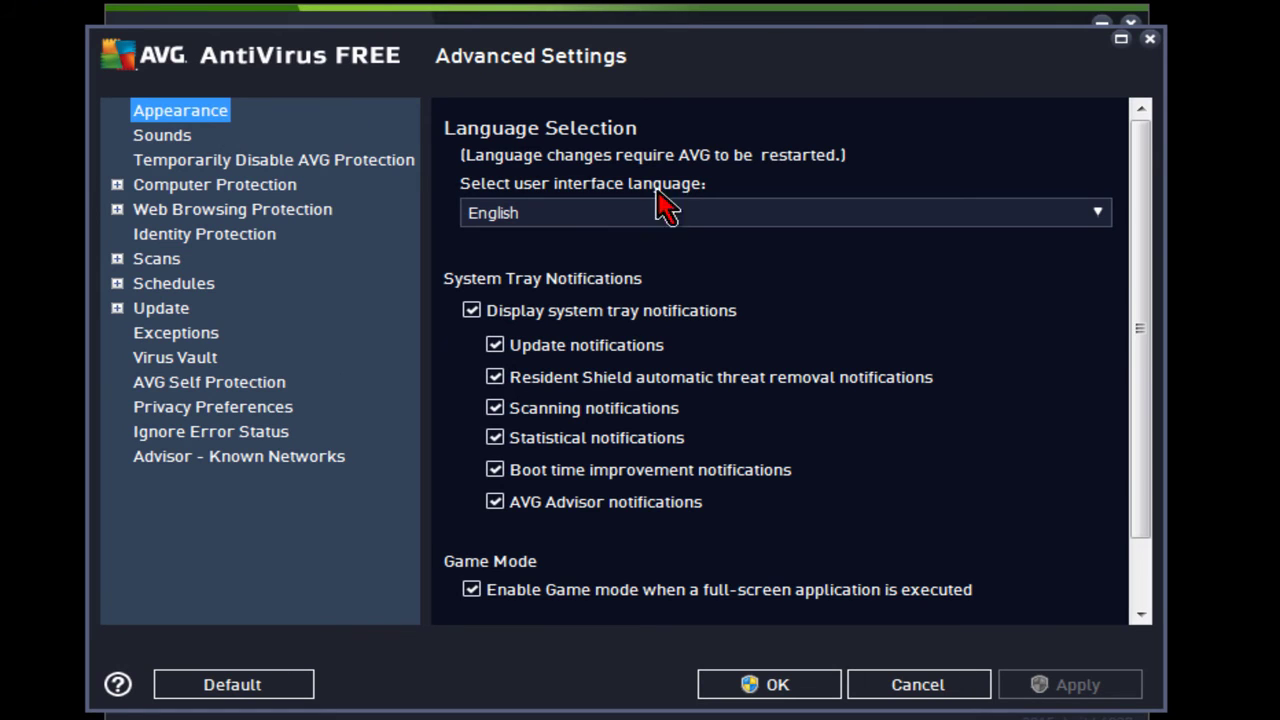
click(497, 503)
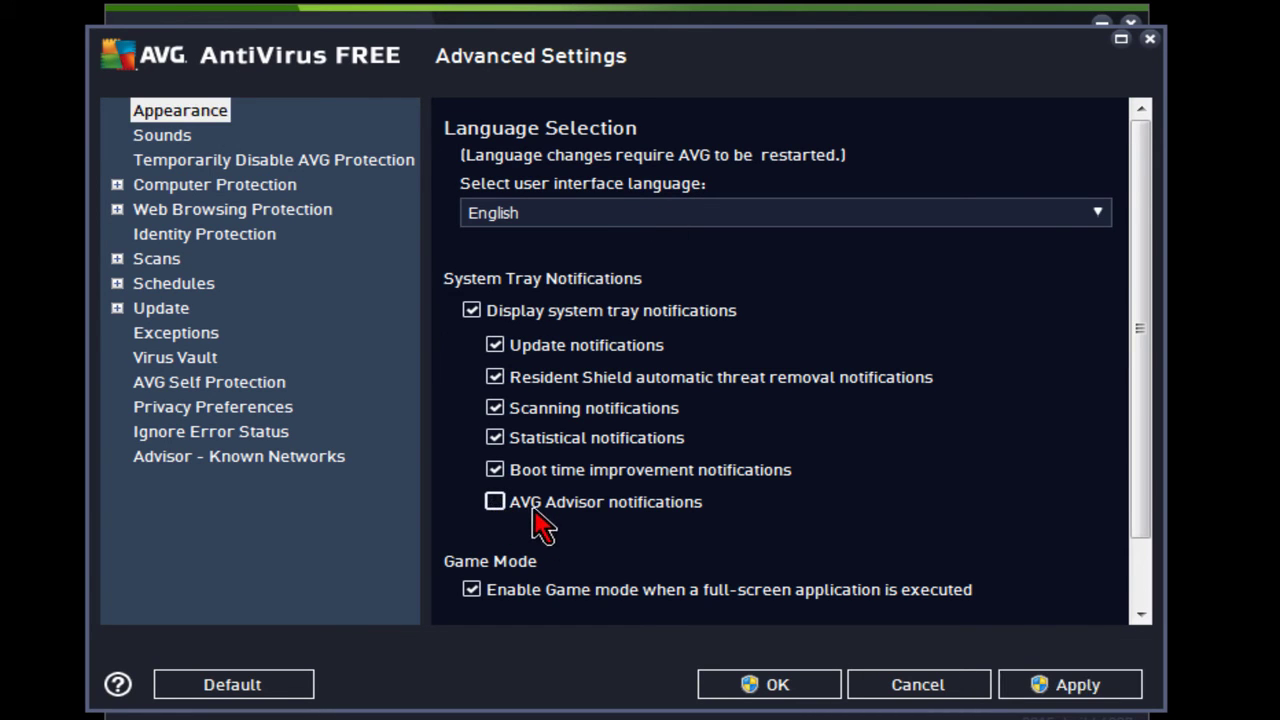
click(496, 470)
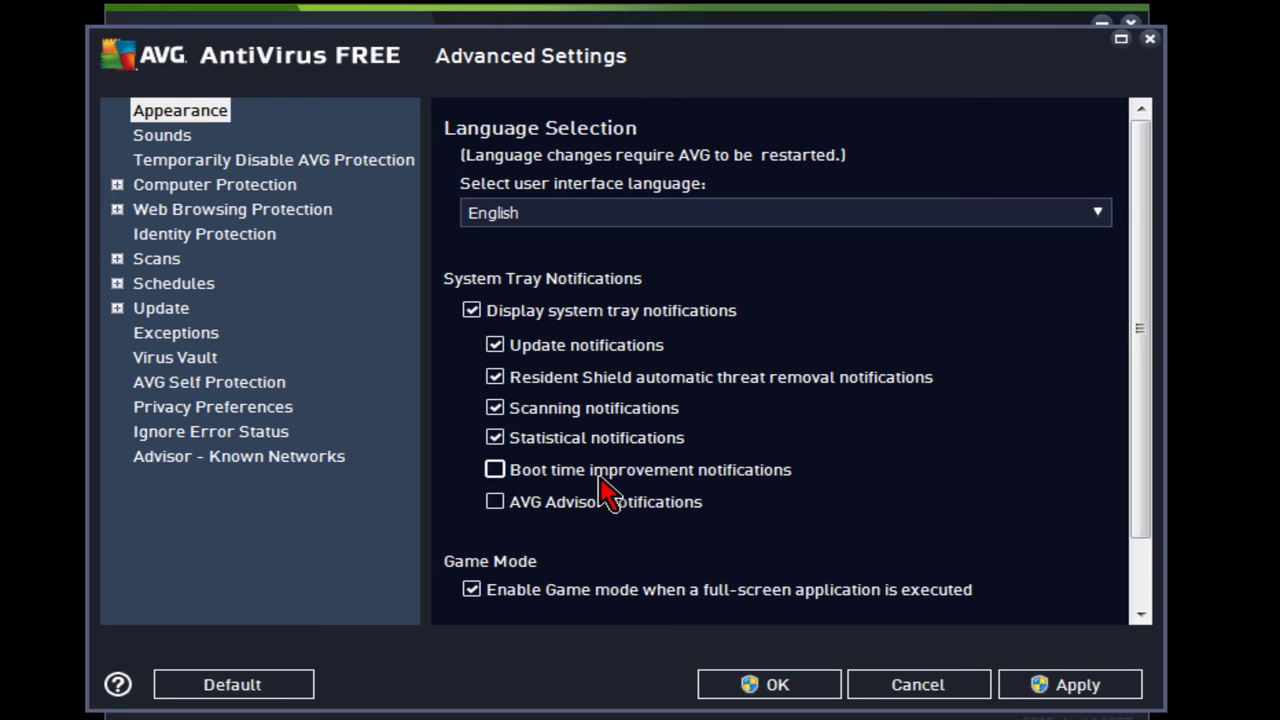
click(494, 445)
click(1070, 686)
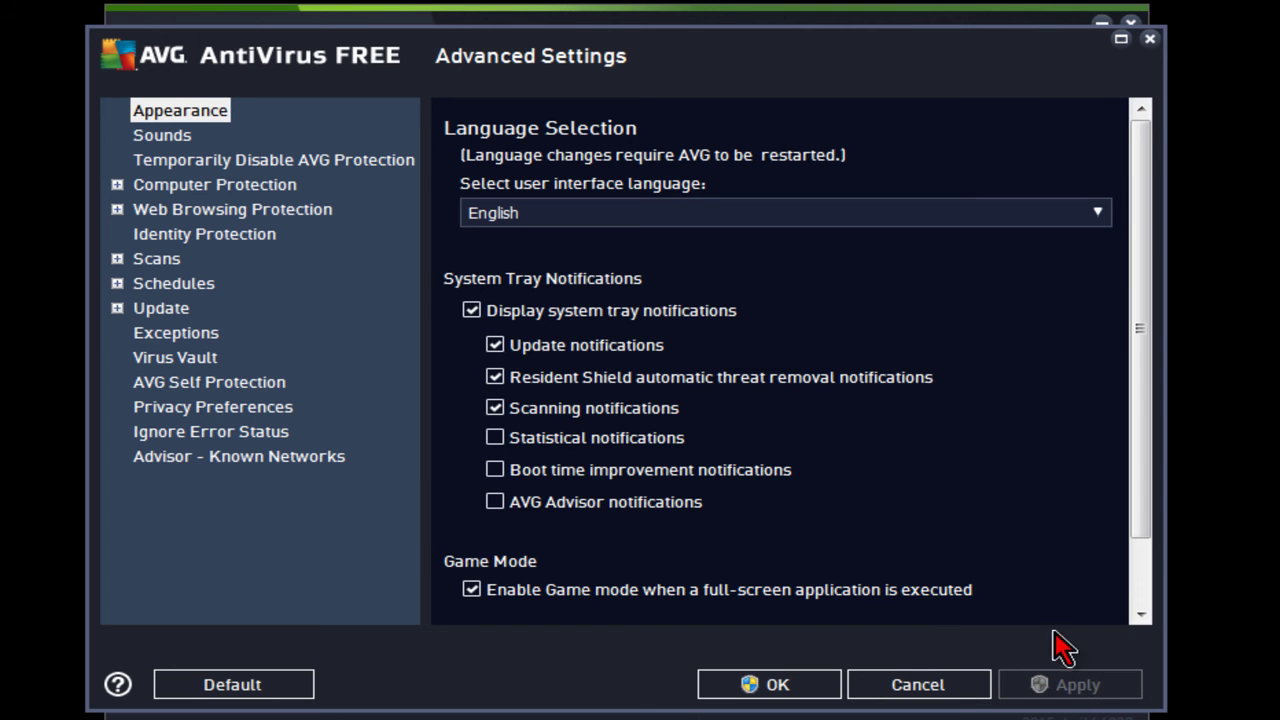
Disable the Scheduled Scan task under Schedules and close Advanced Settings with OK.
click(166, 287)
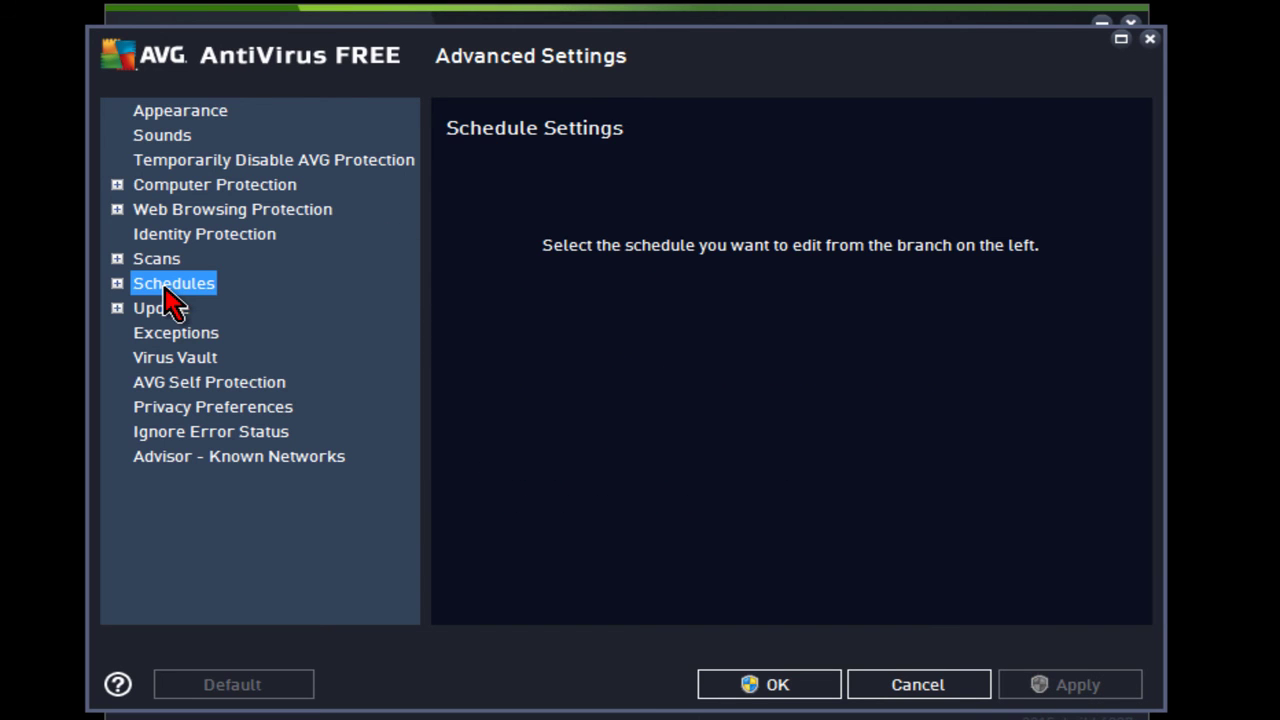
click(117, 284)
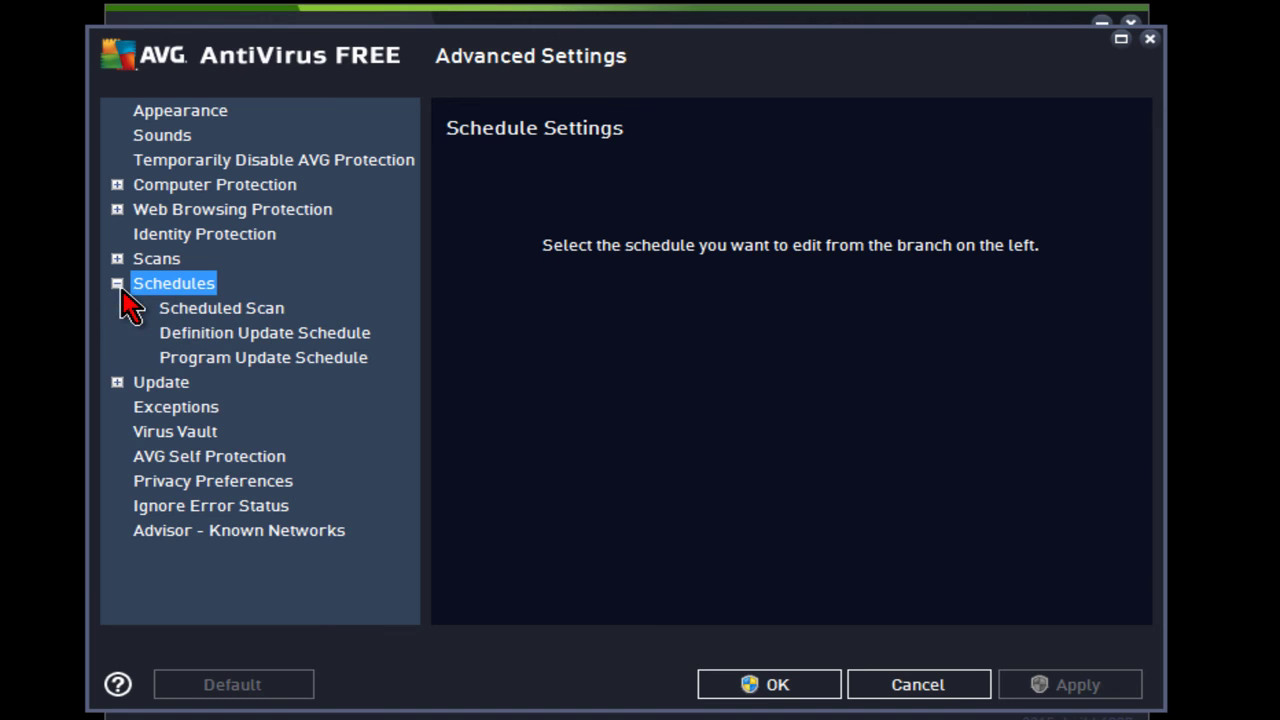
click(220, 311)
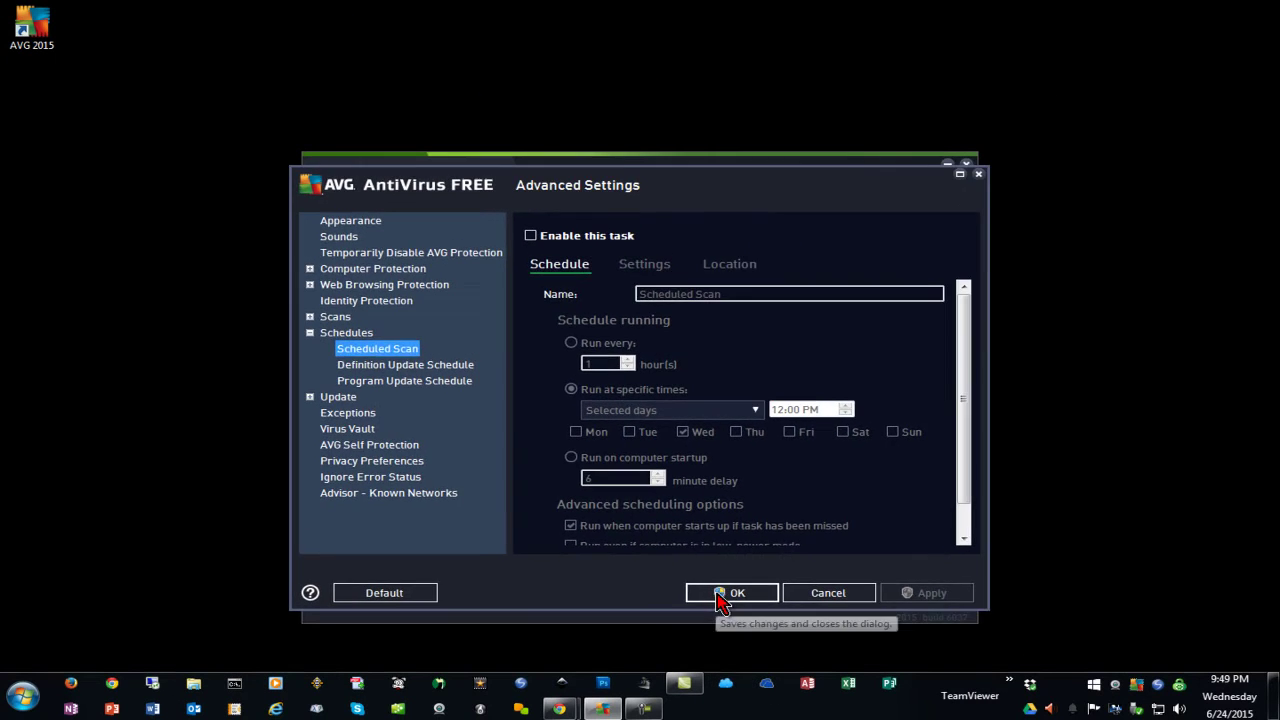
click(722, 594)
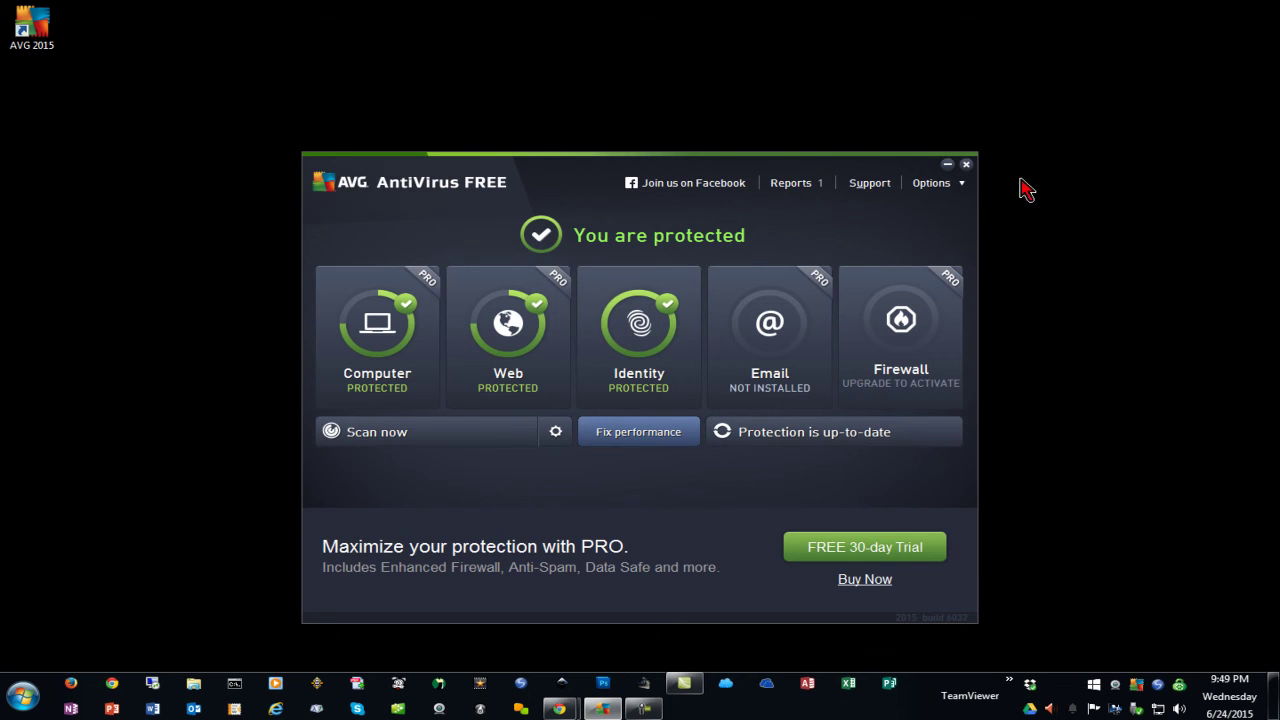
Minimize the AVG main window to the taskbar.
click(947, 165)
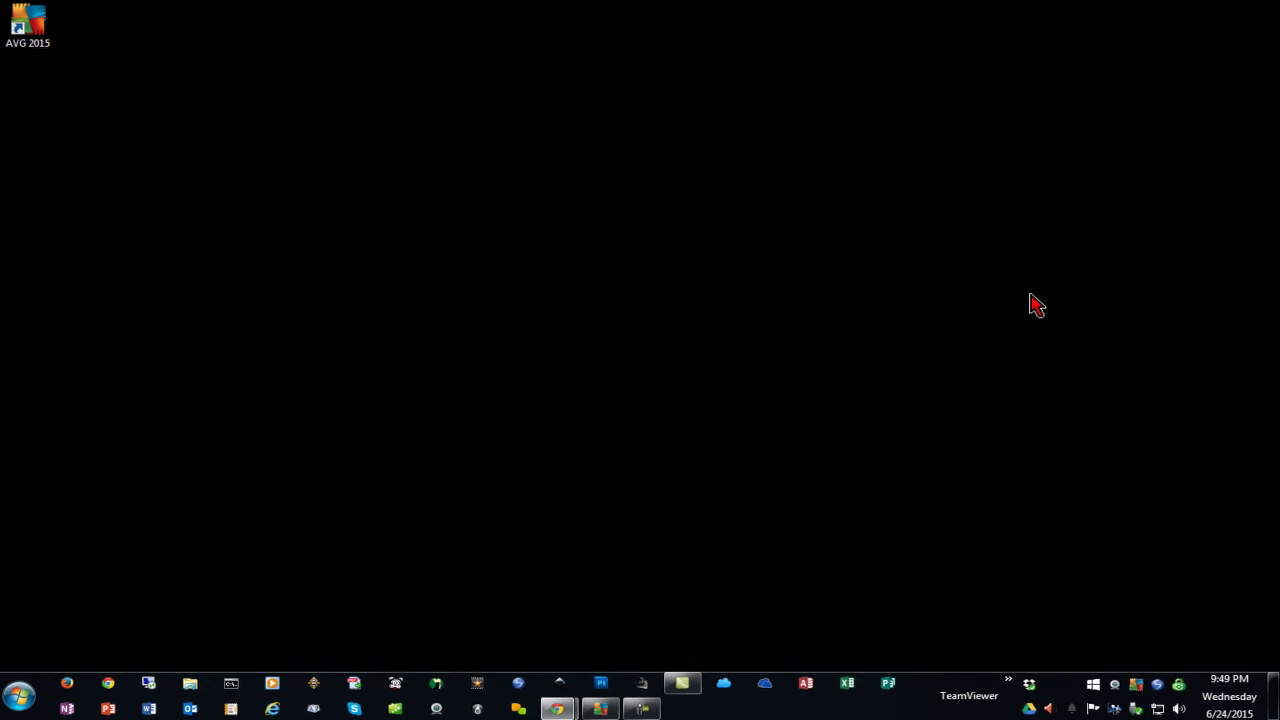